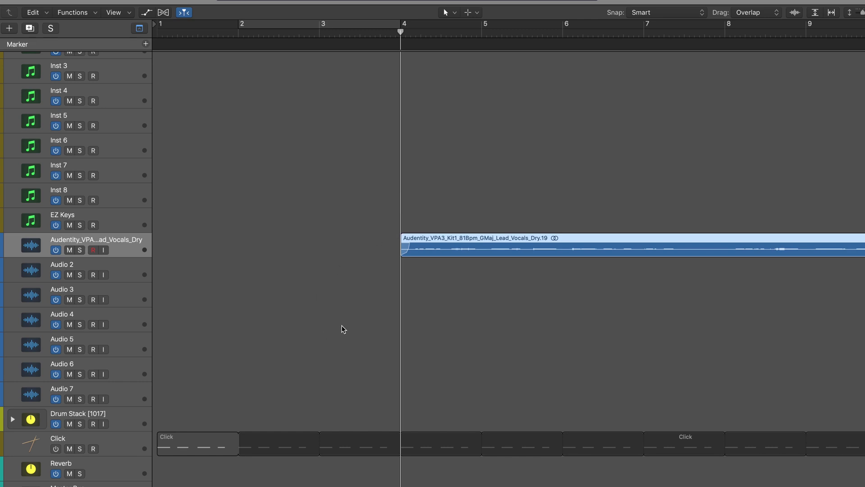
- Play the vocals, then nudge the playhead back a few bars toward bar 3
key(space)
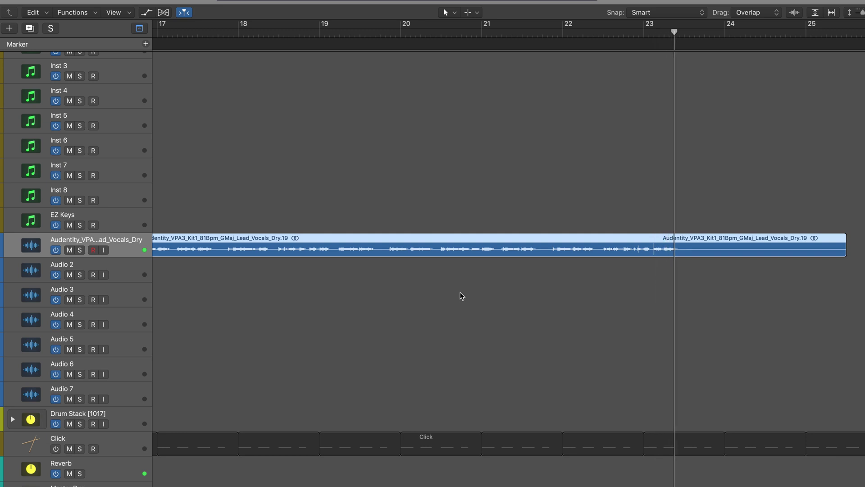
key(comma)
key(comma)
key(comma)
key(comma)
key(comma)
key(comma)
key(comma)
key(comma)
key(comma)
key(comma)
key(comma)
key(comma)
key(comma)
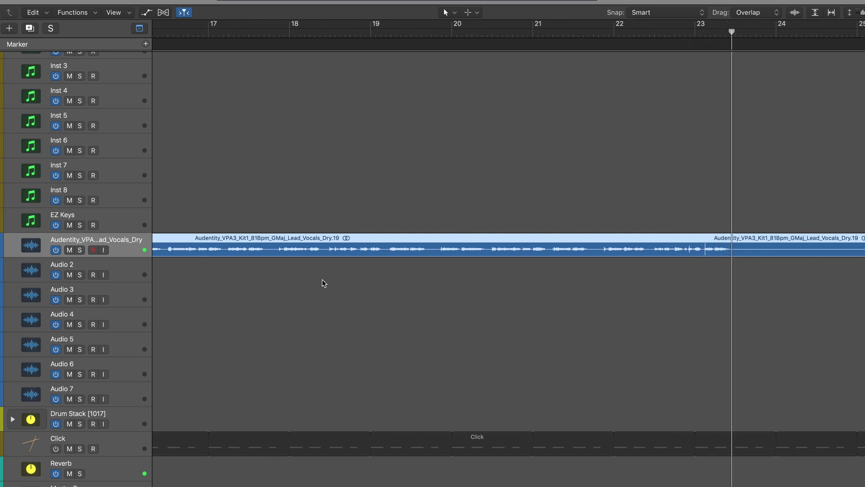
key(comma)
key(comma)
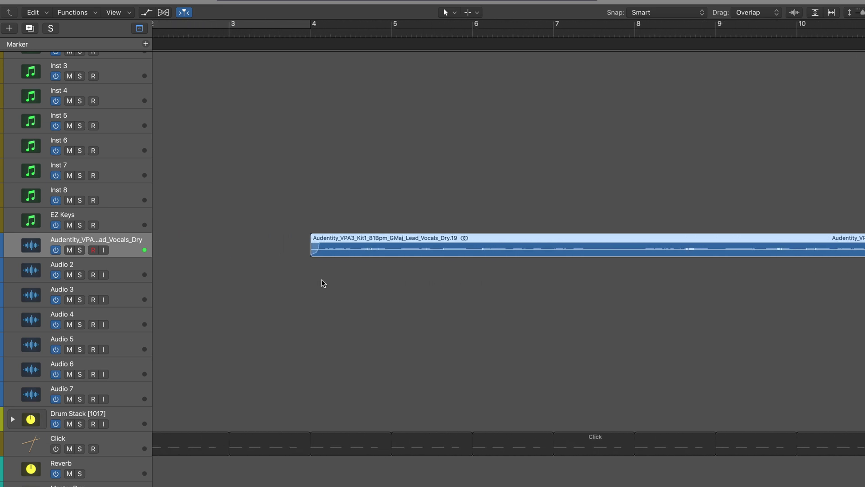
key(period)
key(period)
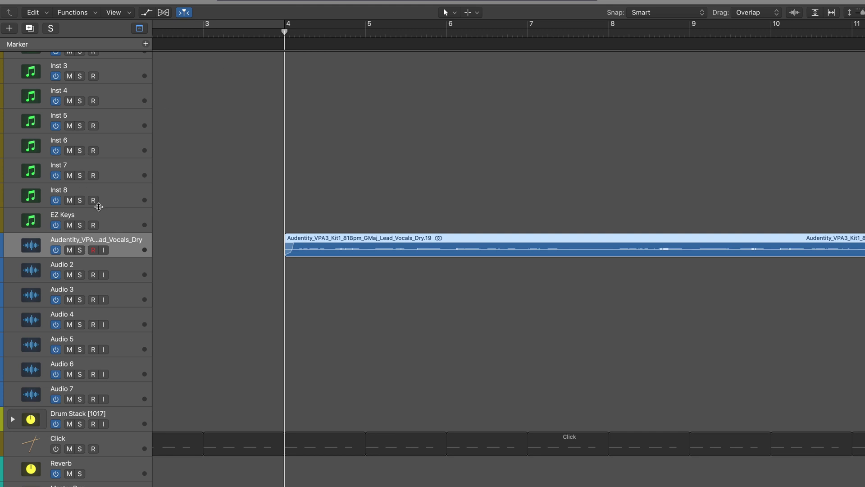
- Arm the EZ Keys track and play the lead vocal region from just before bar 4
click(108, 219)
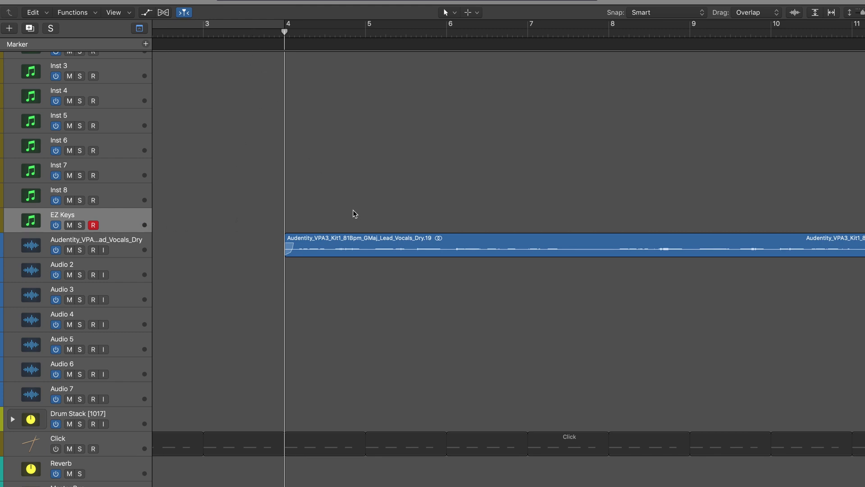
click(339, 239)
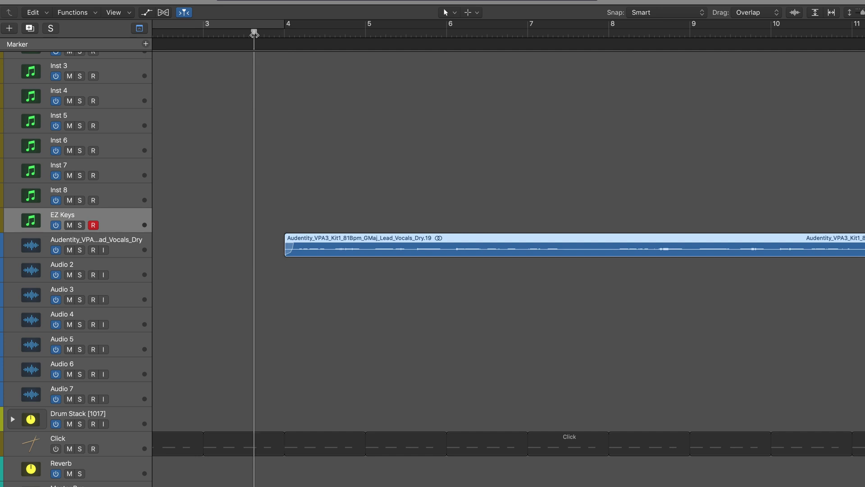
key(space)
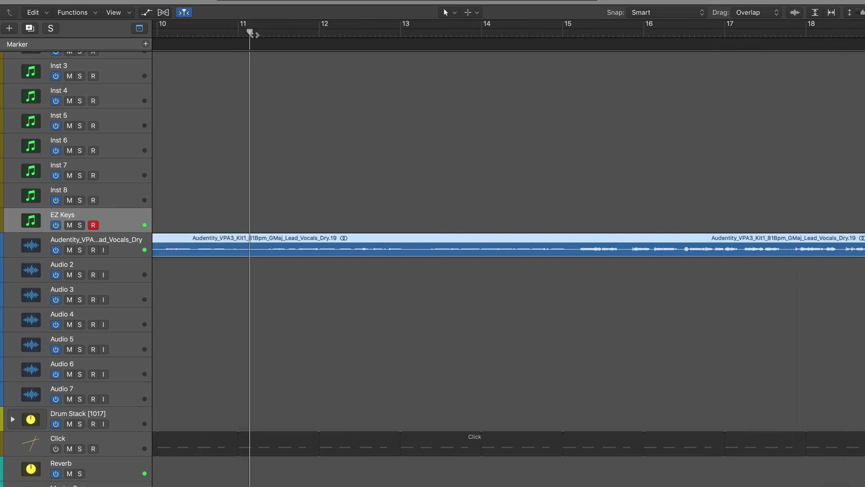
scroll(254, 35, left, 15)
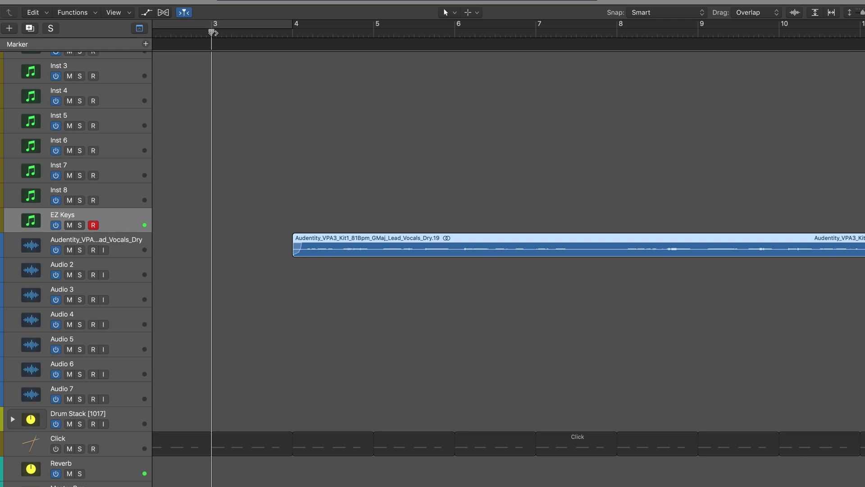
- Record an EZ Keys take from bar 3 over the lead vocal, covering bars 4 to 8, then stop
scroll(340, 77, left, 3)
key(space)
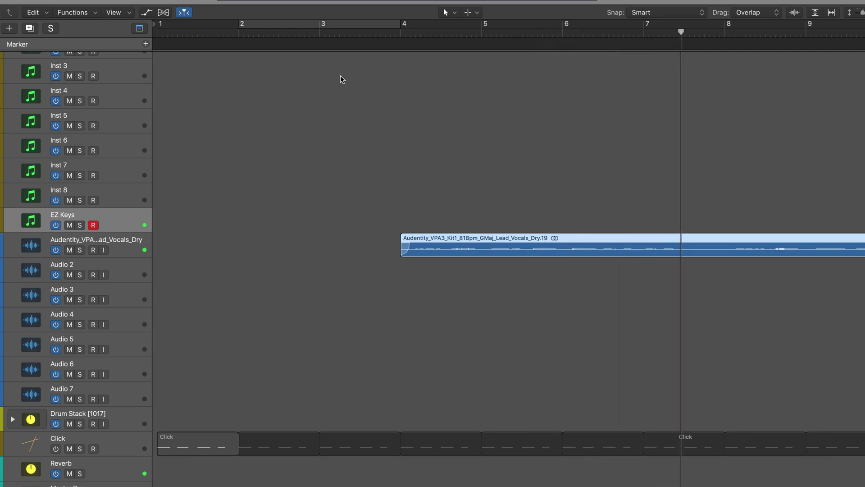
key(space)
key(shift+r)
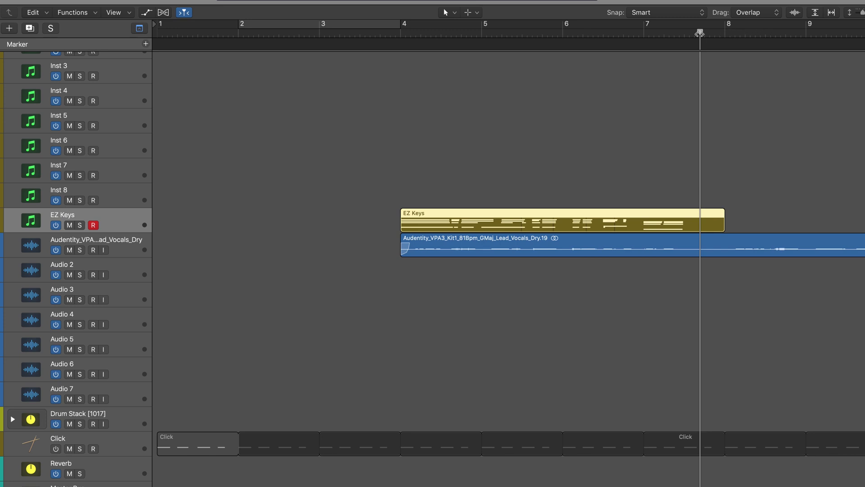
- Split the lead vocal region at bar 8 to match the end of the keys
drag(700, 33, 724, 41)
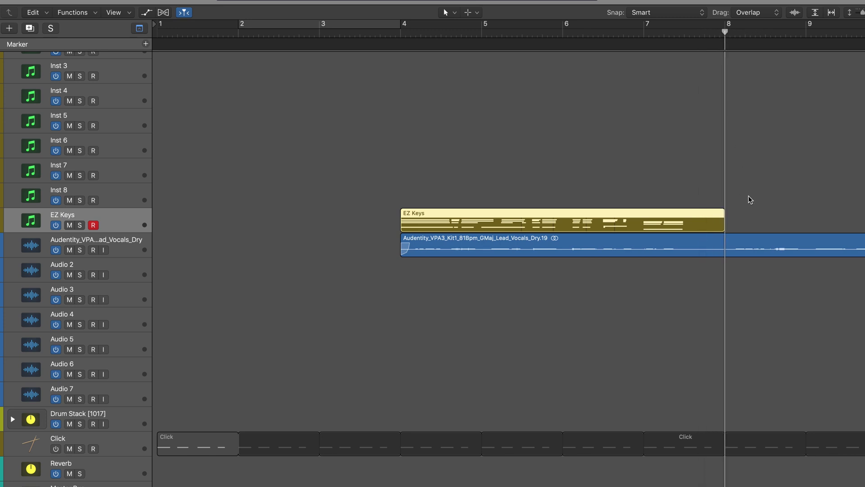
key(space)
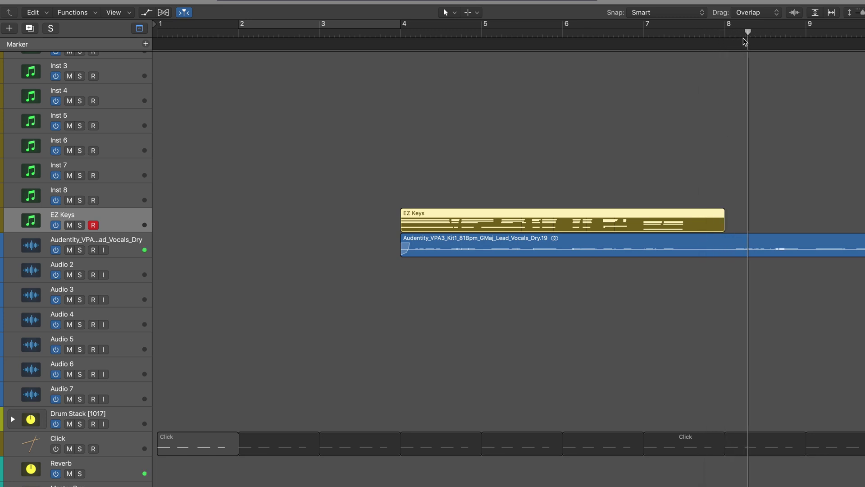
drag(763, 32, 725, 47)
click(753, 255)
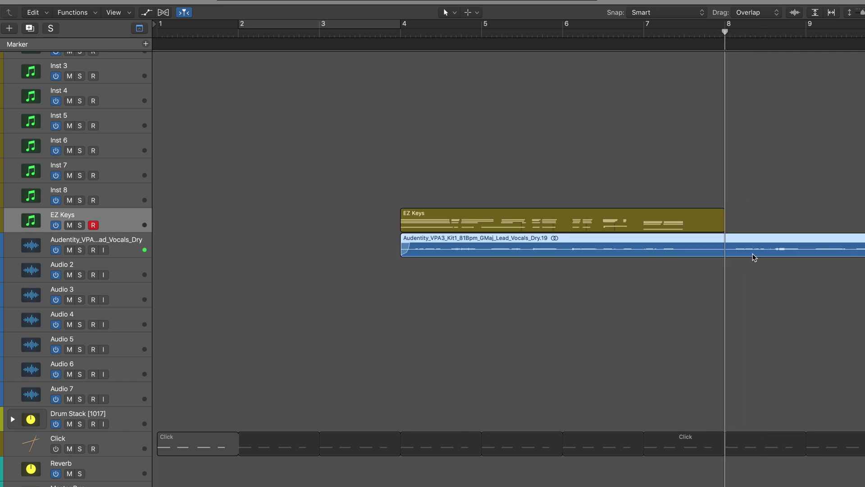
key(super+t)
- Drag the remaining vocal piece to bar 12 and return the playhead to near bar 6
scroll(750, 253, right, 10)
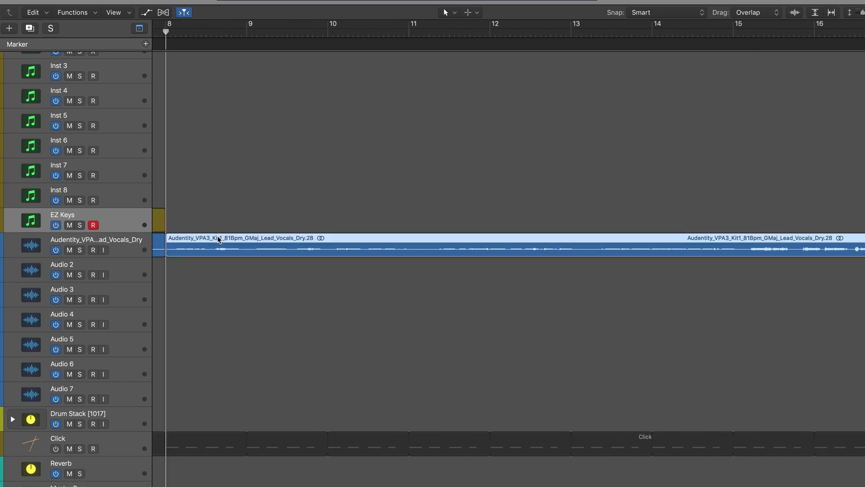
drag(220, 236, 544, 237)
scroll(523, 238, left, 5)
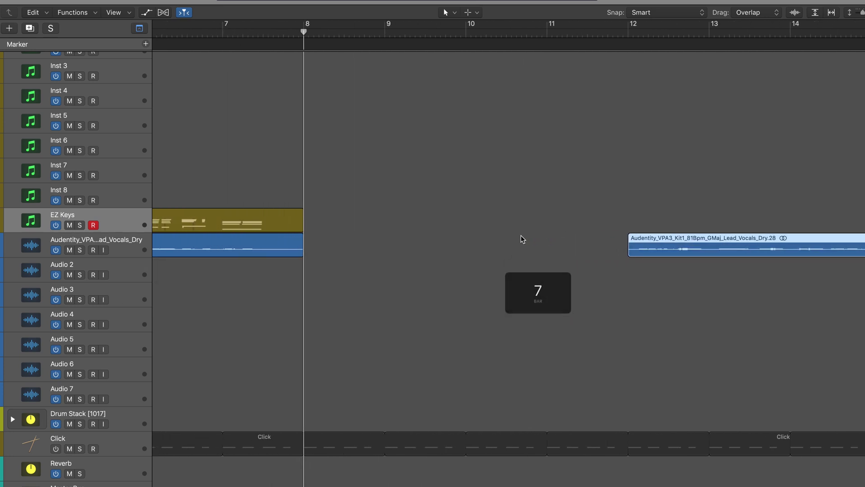
scroll(523, 239, left, 5)
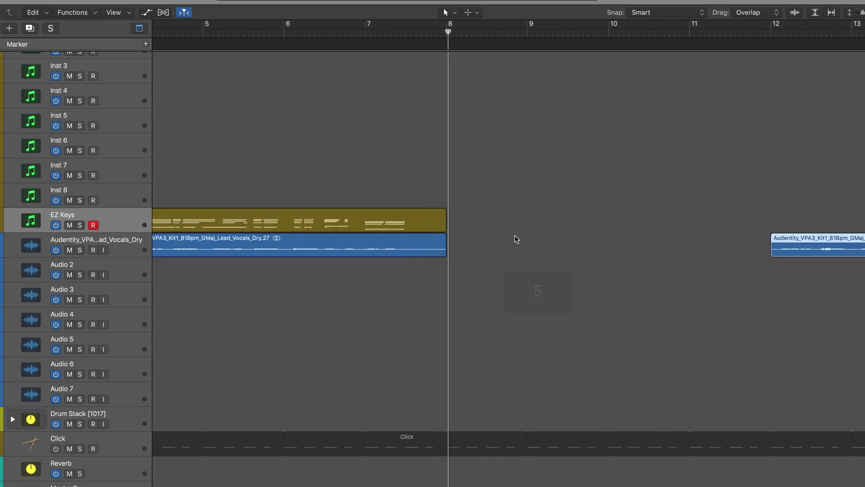
click(409, 33)
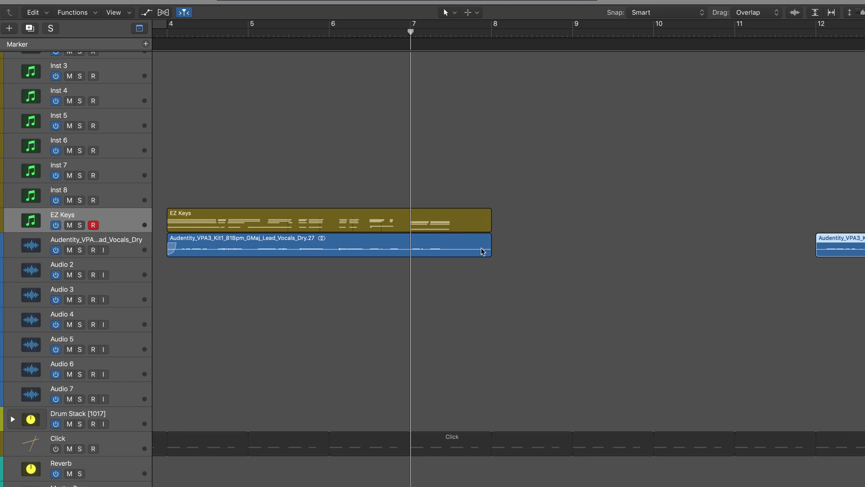
click(370, 35)
drag(369, 55, 334, 61)
- Split the first vocal region again at about bar 6.5, then select the EZ Keys region
key(space)
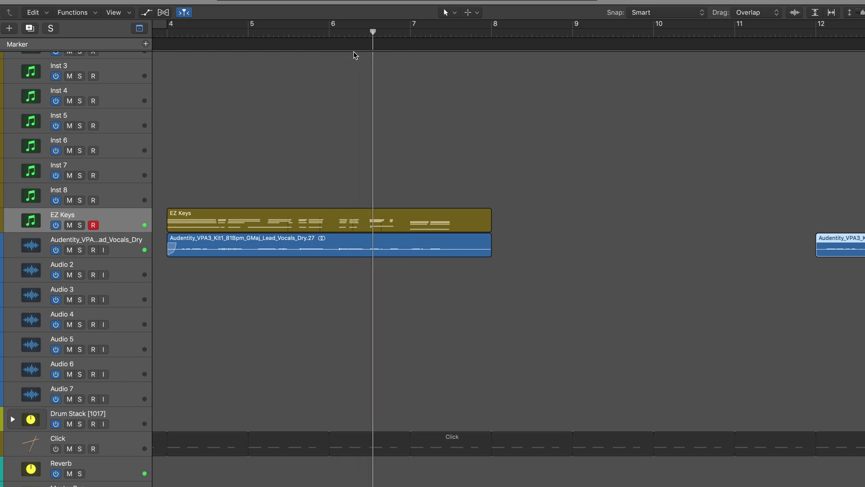
click(371, 34)
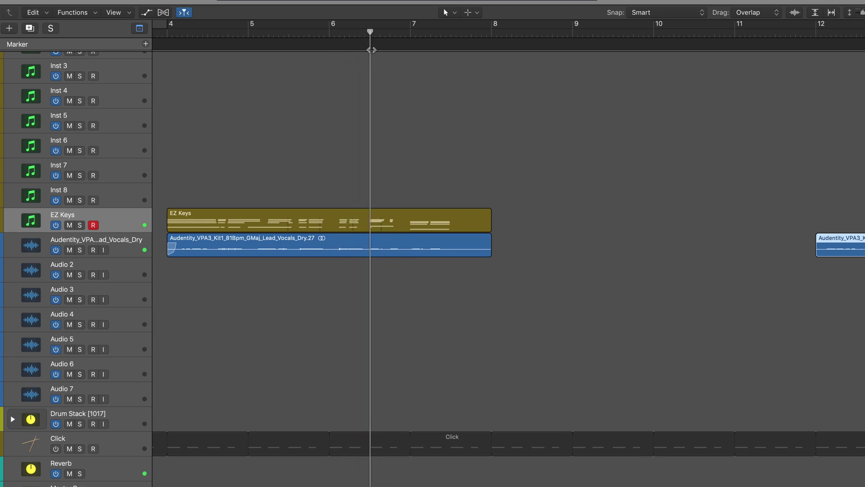
drag(382, 266, 404, 272)
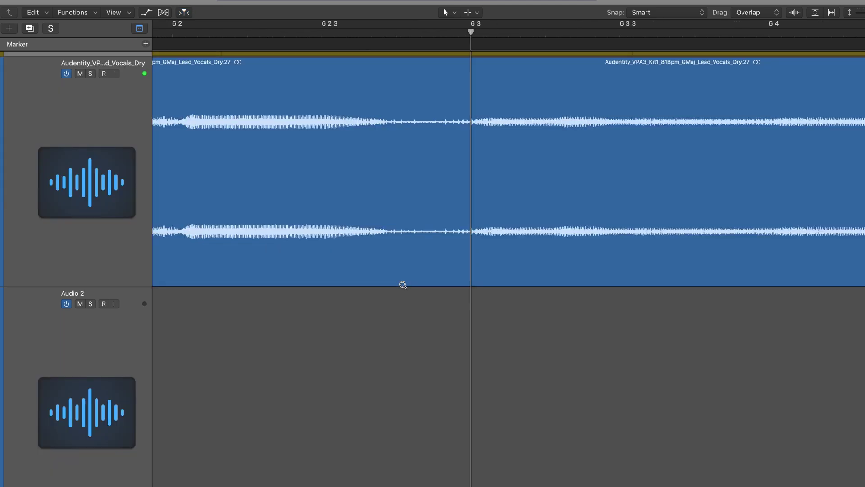
click(445, 273)
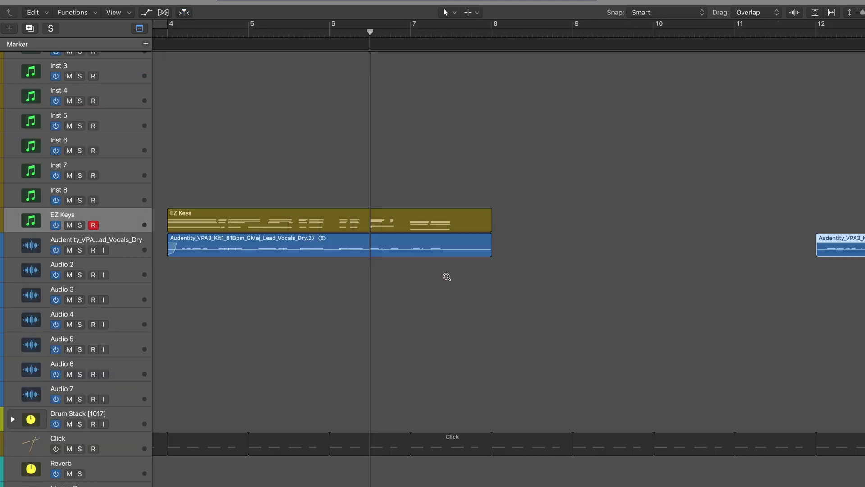
click(386, 251)
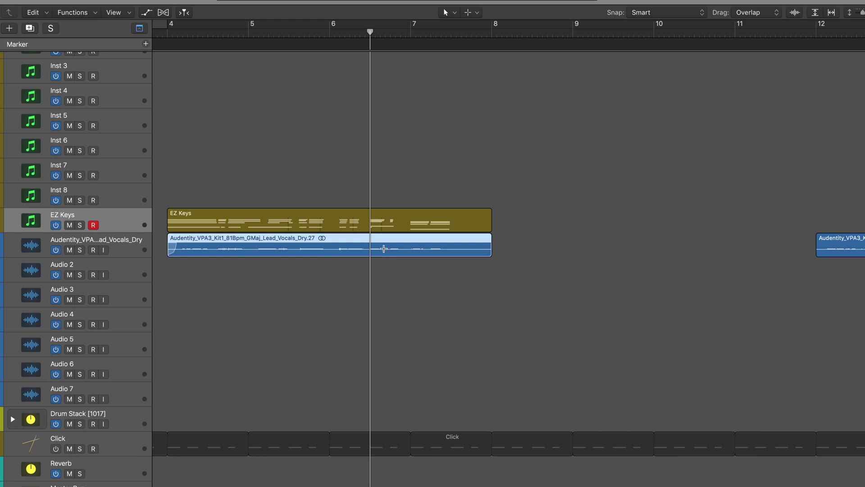
key(super+t)
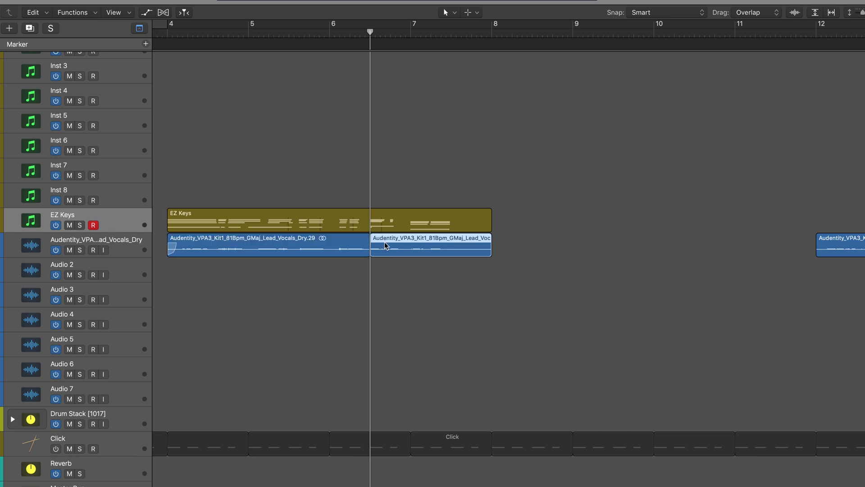
click(166, 211)
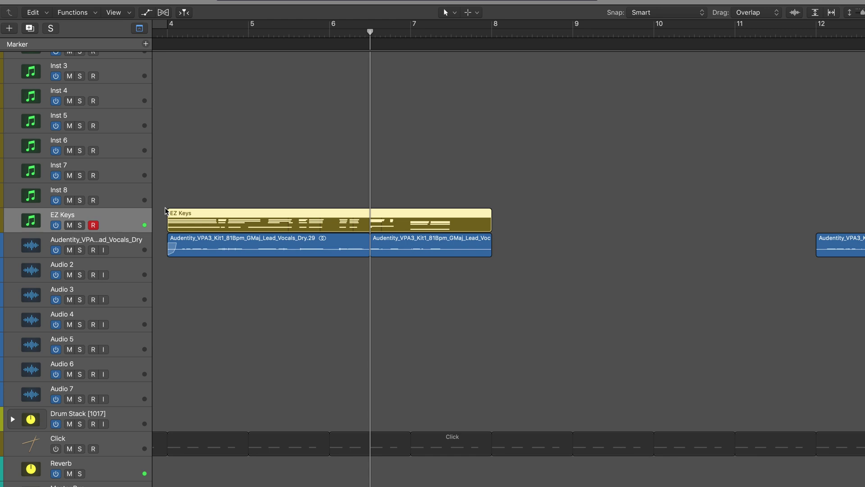
- Capture the newly played keys part and join both EZ Keys regions into one
key(space)
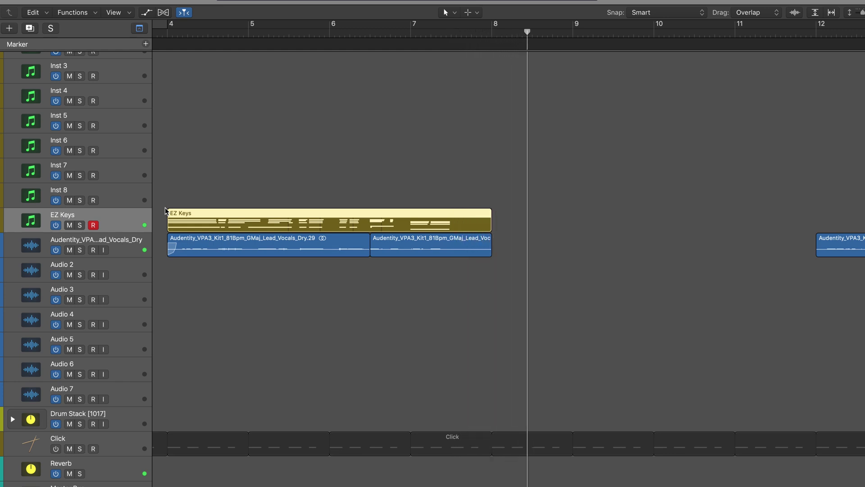
key(shift+r)
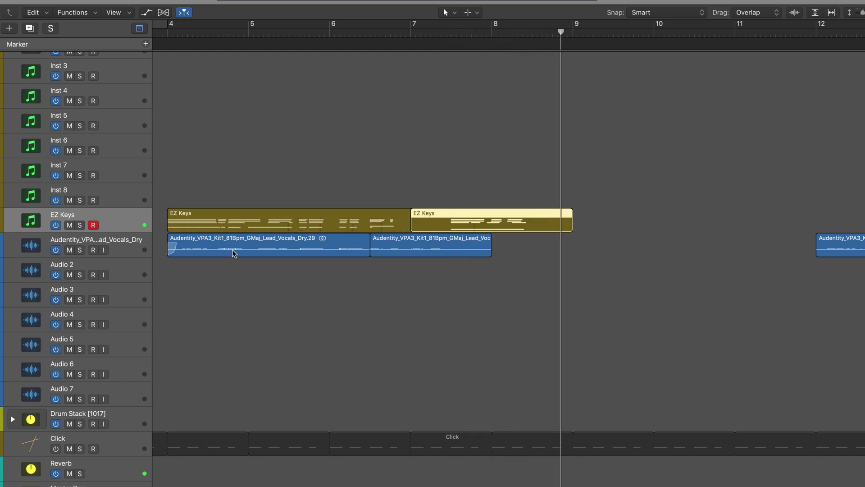
drag(401, 171, 434, 217)
key(j)
- Option-copy the vocal phrase to just after bar 8 and replay from about bar 6.5
drag(398, 246, 558, 254)
double_click(368, 37)
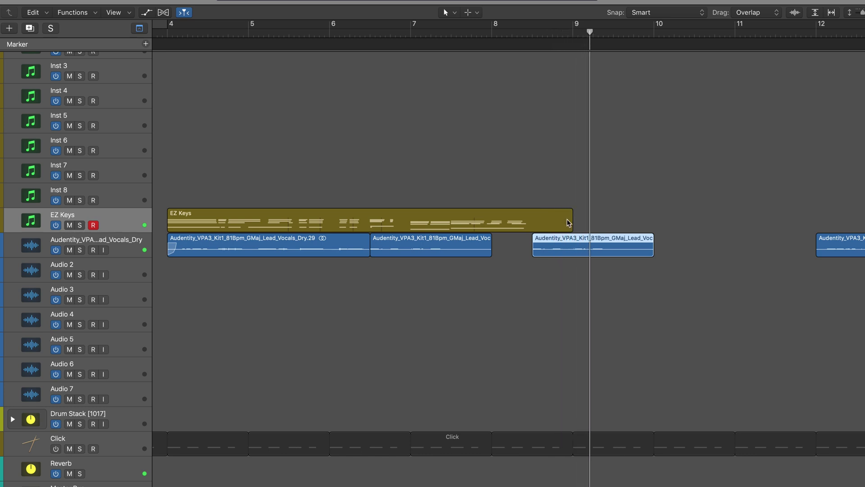
click(375, 35)
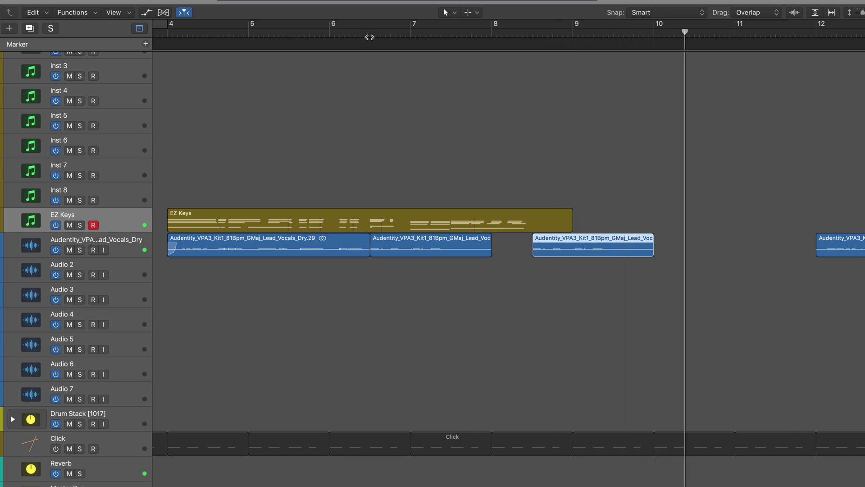
- Capture the played keys part, then trim the second EZ Keys region to end at bar 10.5
key(shift+r)
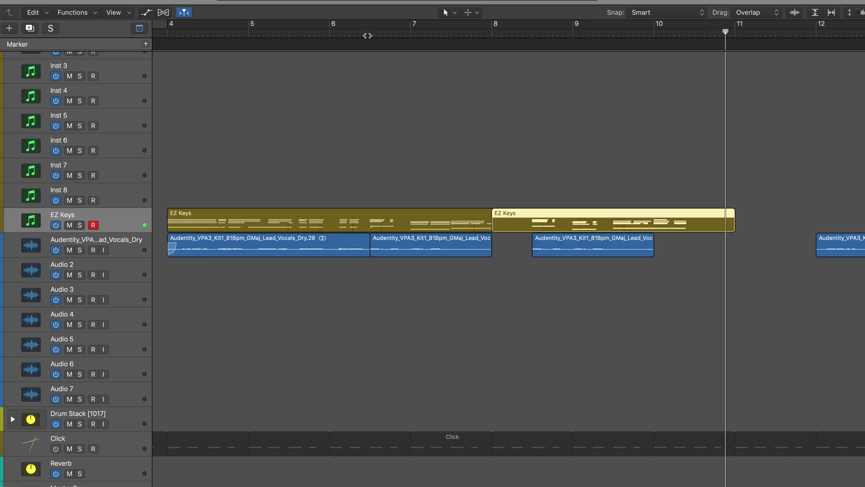
key(space)
scroll(814, 231, left, 1)
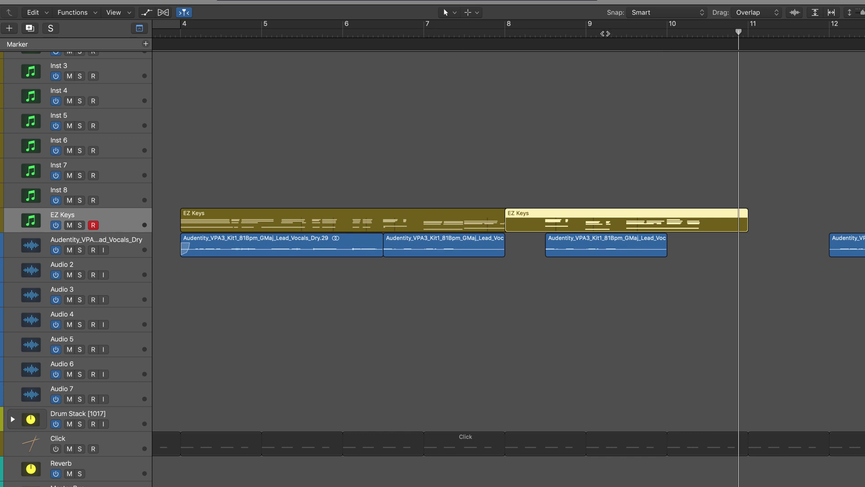
double_click(588, 33)
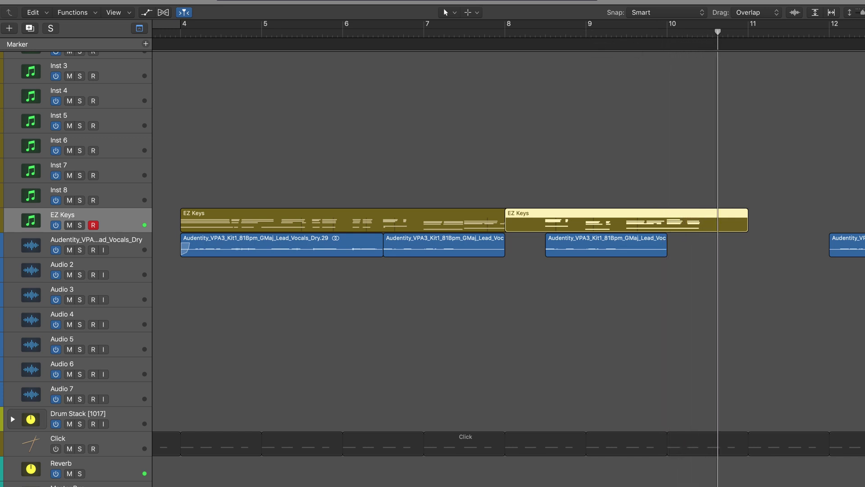
click(710, 37)
drag(746, 225, 708, 225)
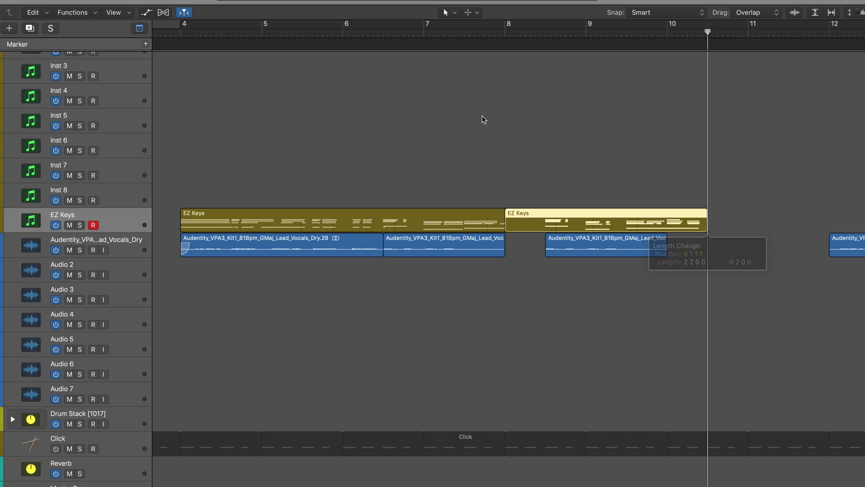
double_click(365, 35)
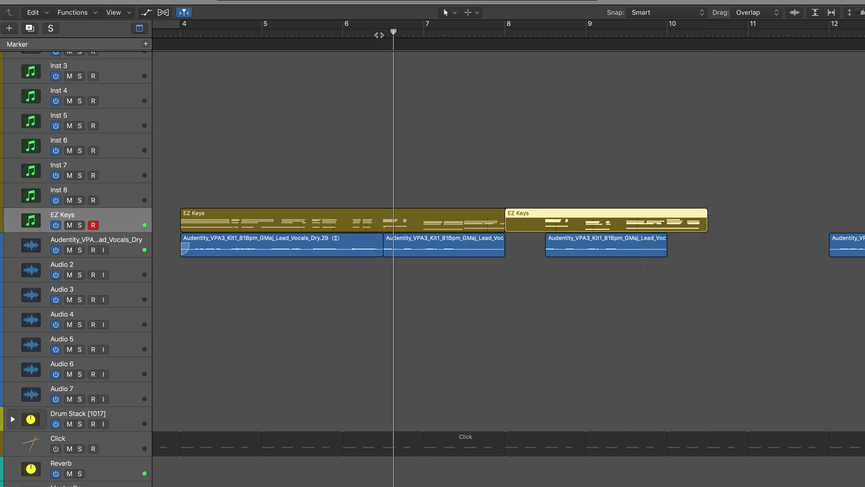
- In the Signature list, add a 2/4 time signature at bar 6 and 4/4 at bar 7
click(343, 33)
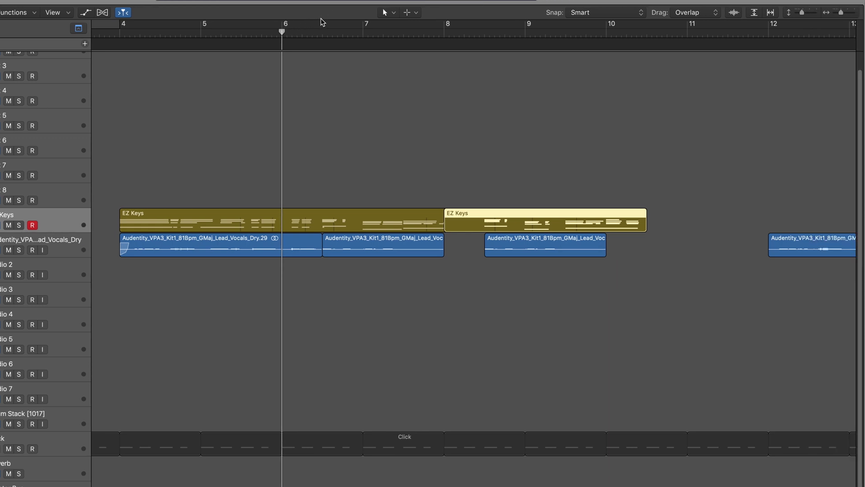
key(d)
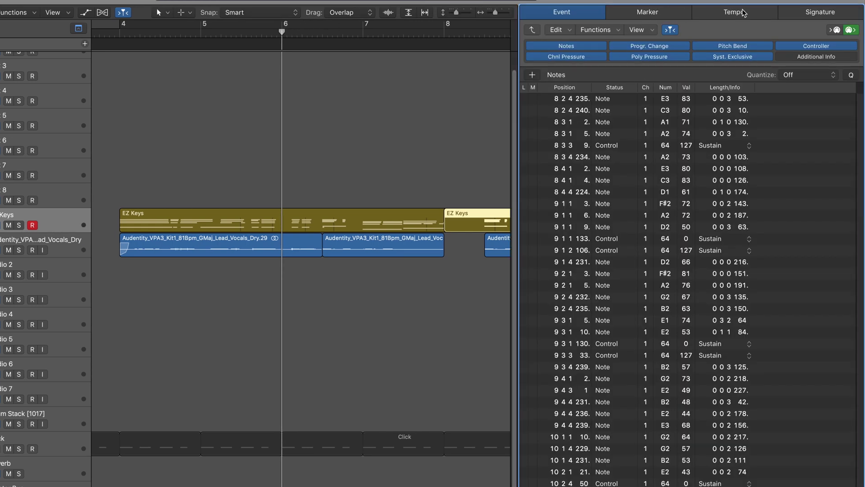
click(816, 14)
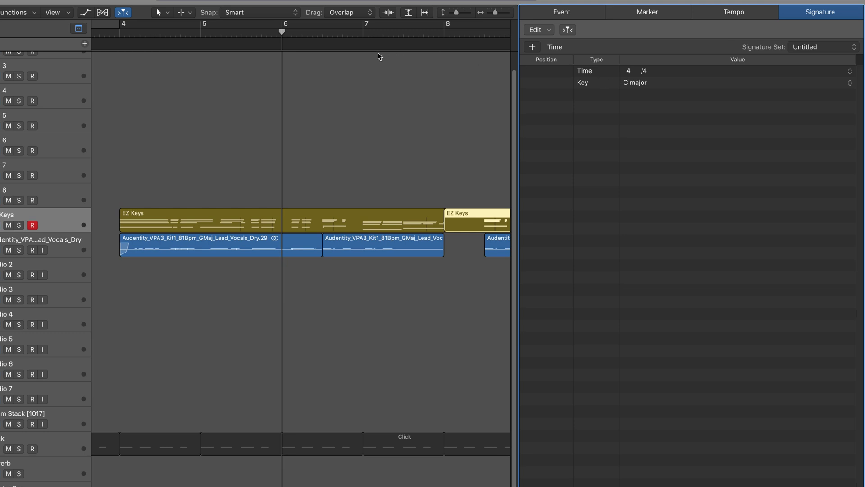
click(533, 47)
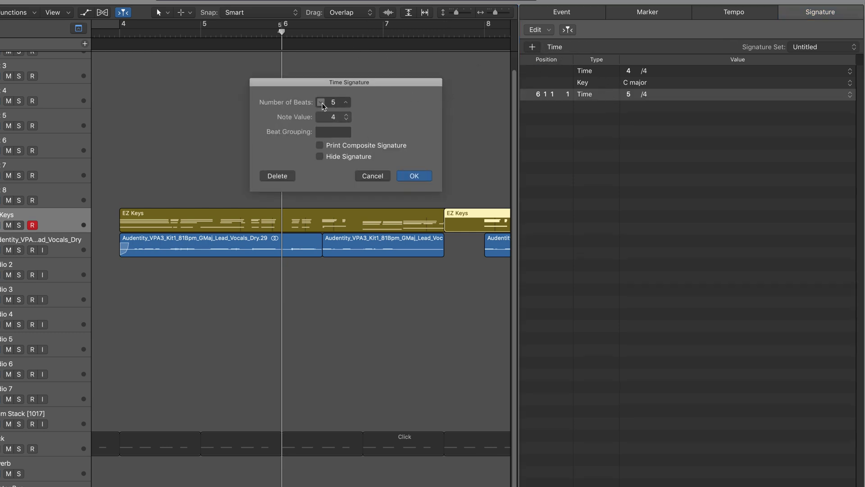
click(414, 177)
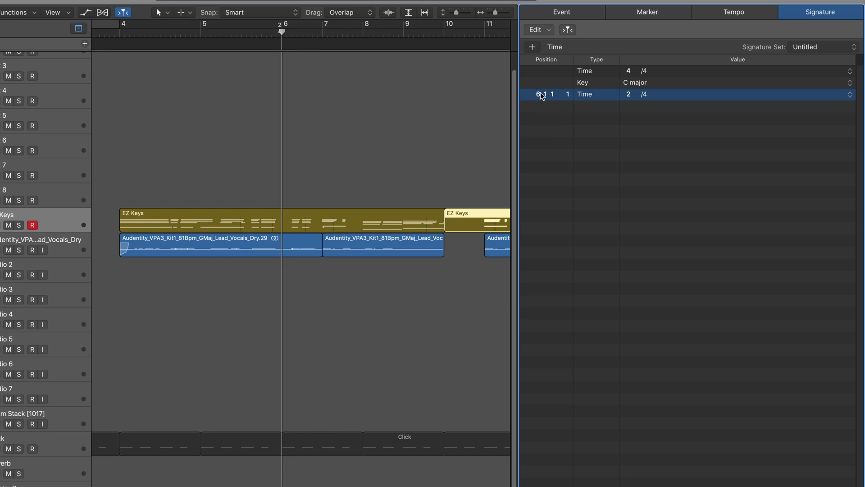
key(space)
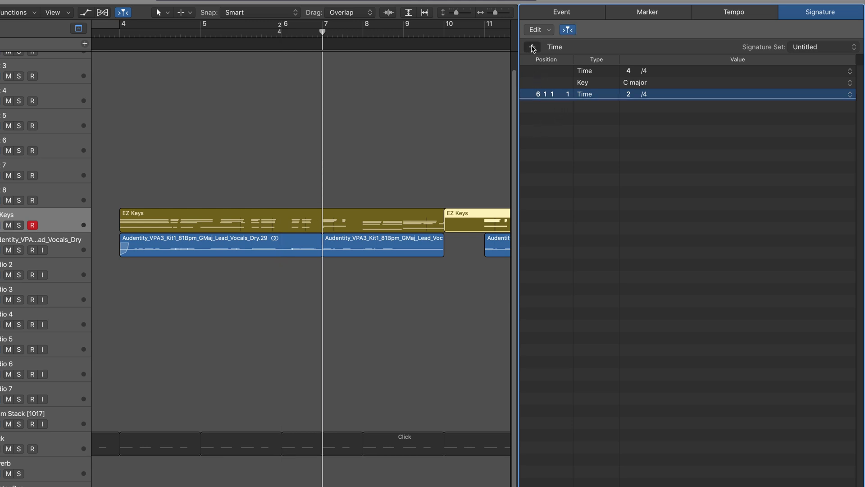
click(534, 47)
key(Return)
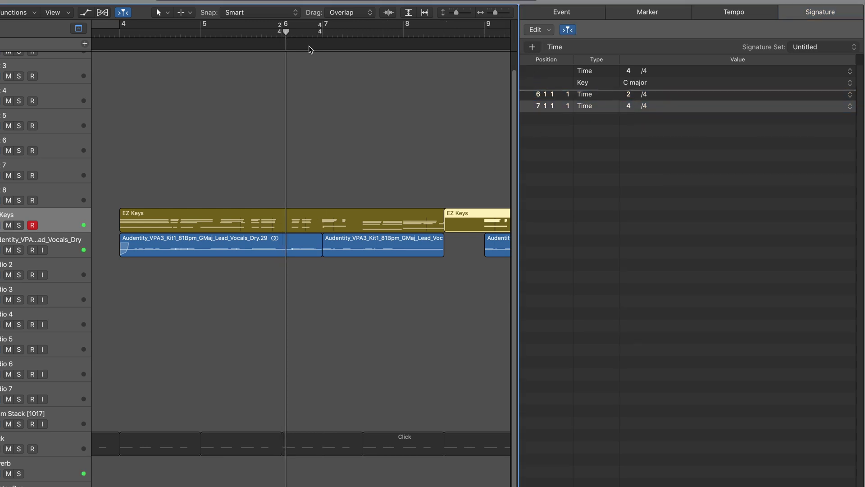
key(d)
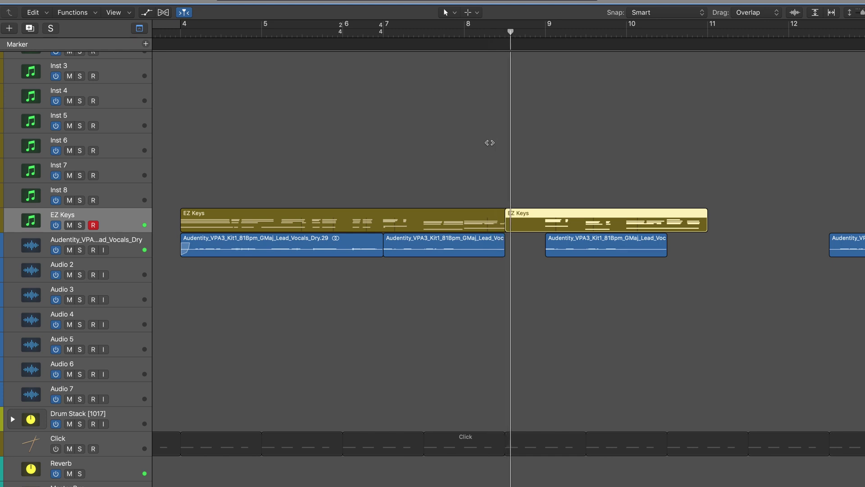
- Select the vocal region near bar 13, play from about bar 9.7, and capture the keys as a region
scroll(751, 228, right, 5)
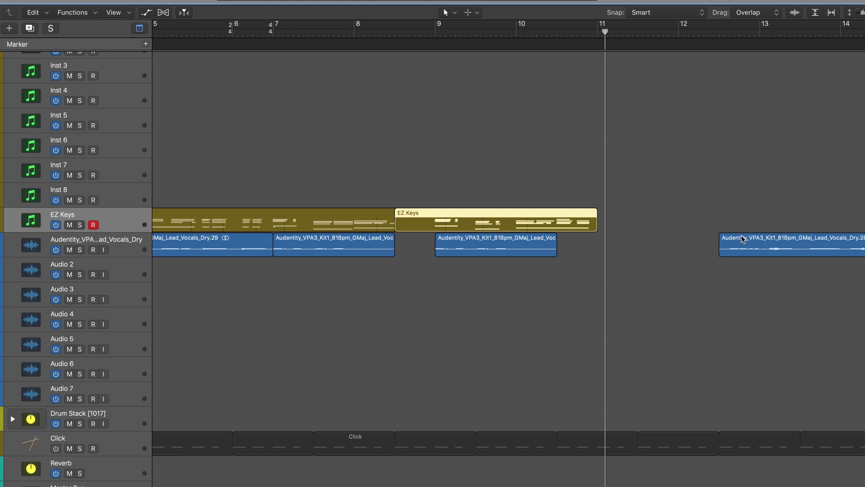
click(599, 33)
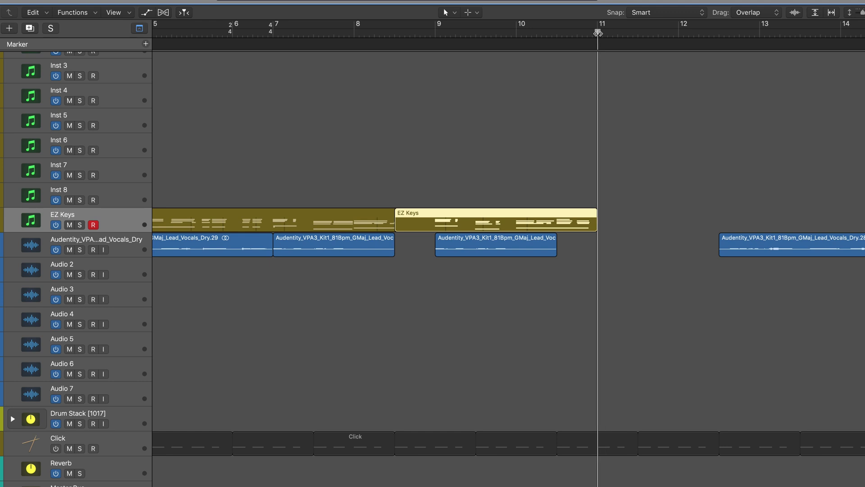
drag(747, 245, 626, 239)
double_click(493, 33)
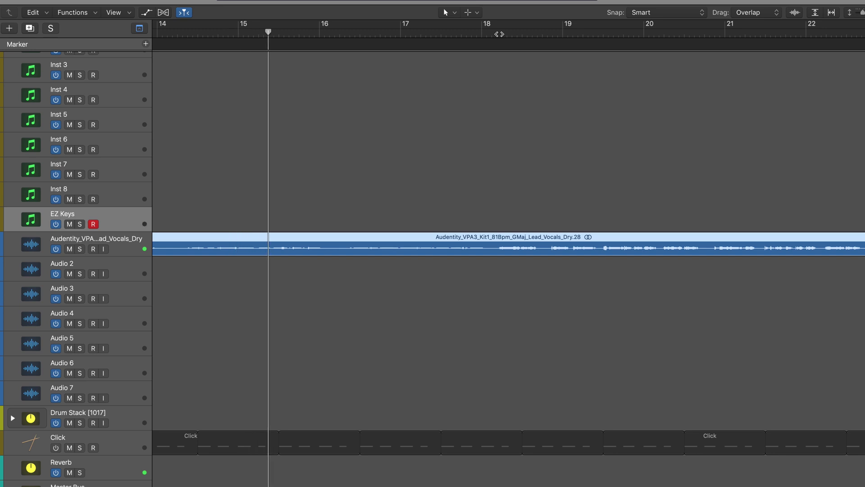
key(shift+r)
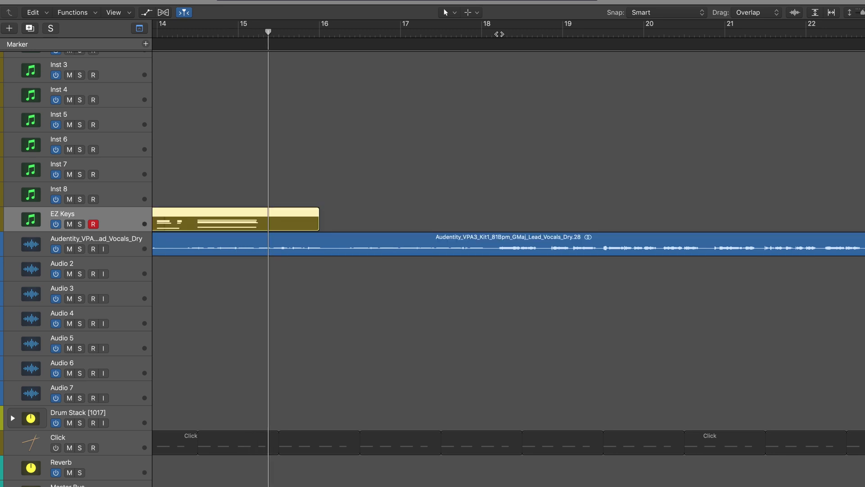
scroll(420, 56, left, 5)
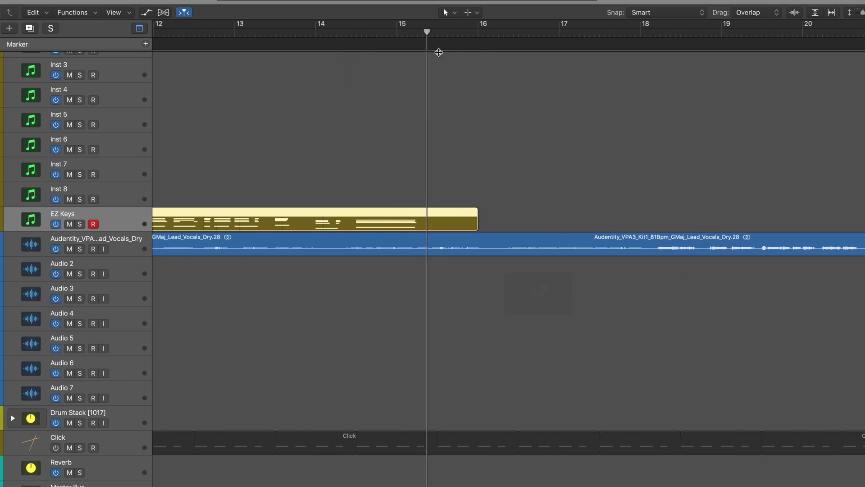
scroll(360, 201, left, 5)
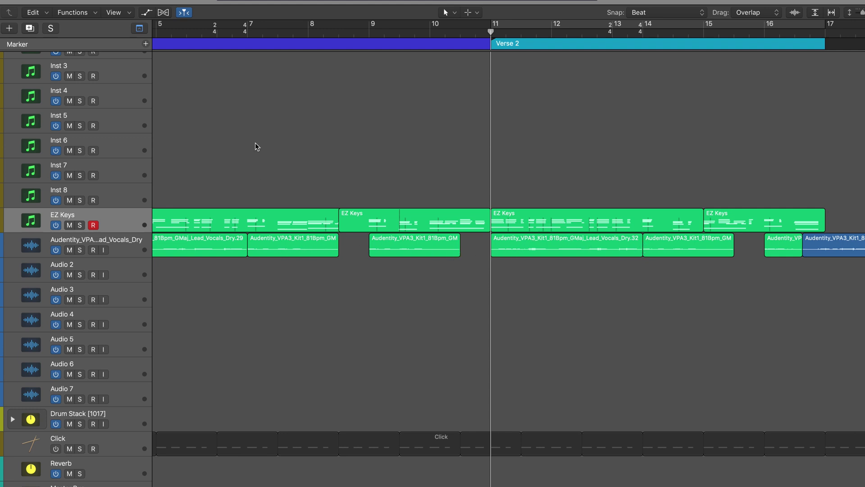
click(250, 39)
key(space)
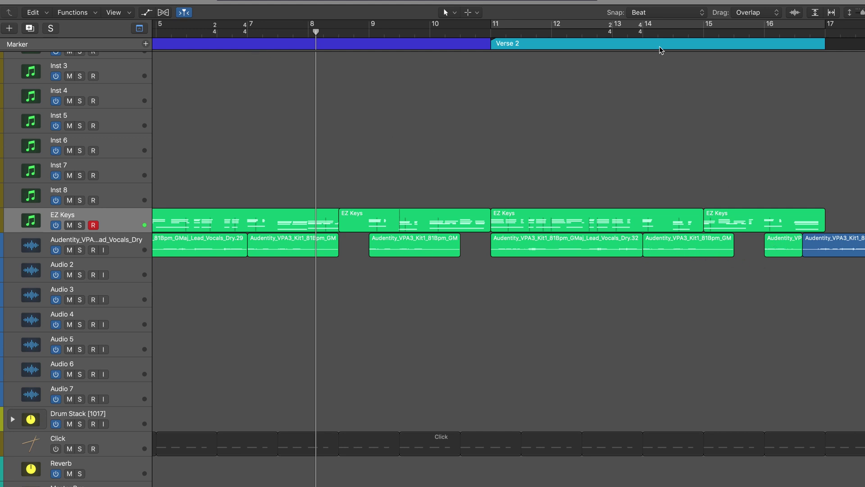
click(642, 33)
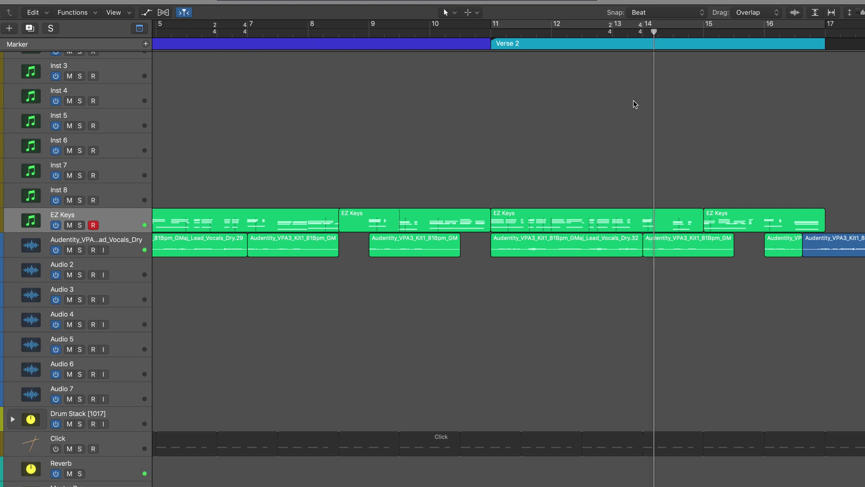
scroll(713, 274, right, 3)
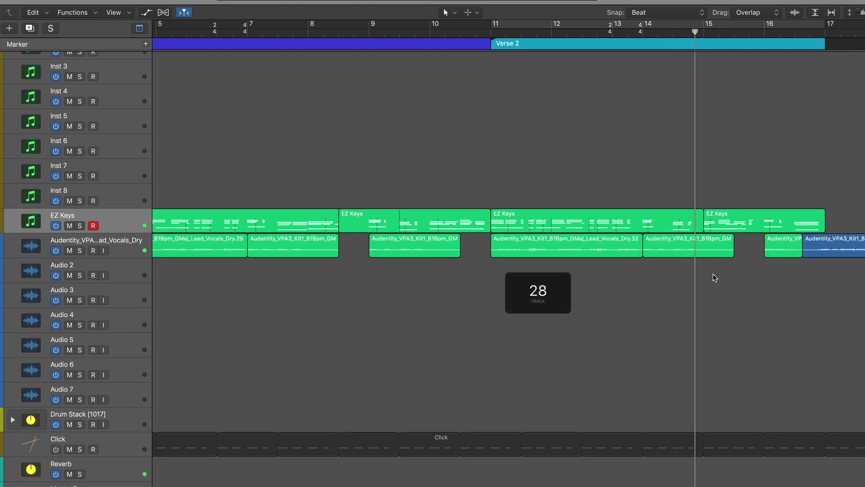
scroll(713, 276, right, 10)
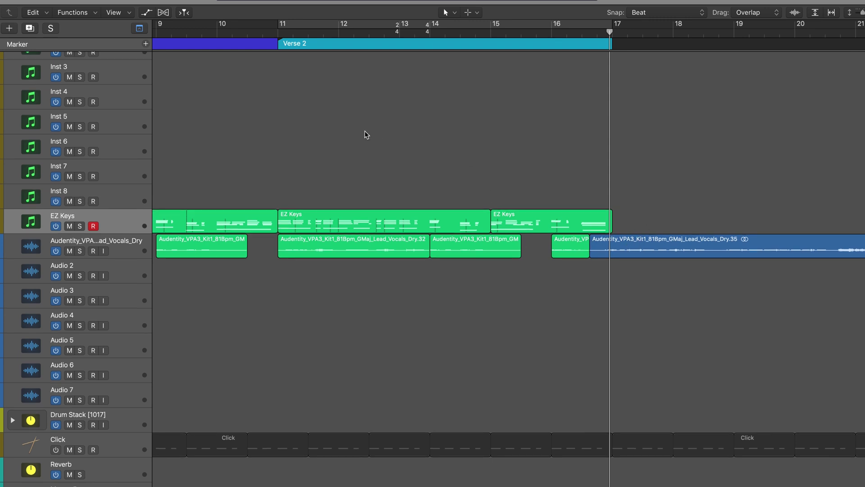
key(comma)
key(comma)
key(comma)
key(comma)
key(comma)
key(comma)
key(comma)
key(comma)
key(comma)
key(comma)
key(comma)
key(comma)
key(comma)
key(comma)
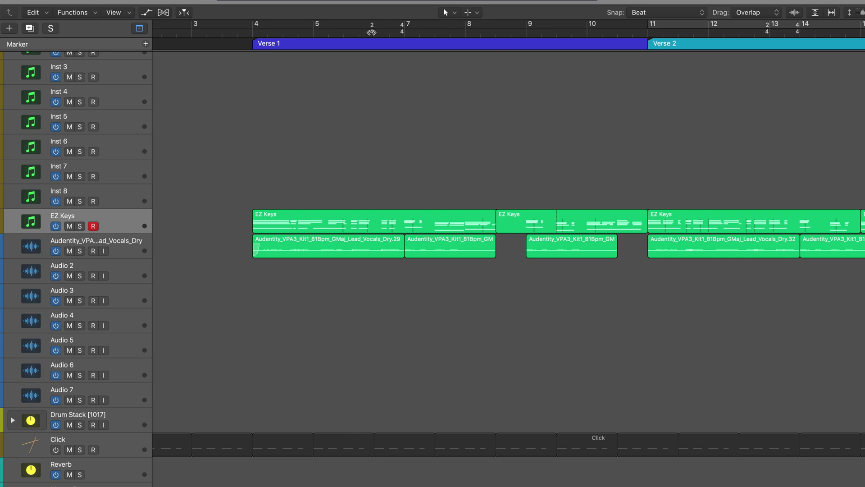
scroll(646, 73, down, 1)
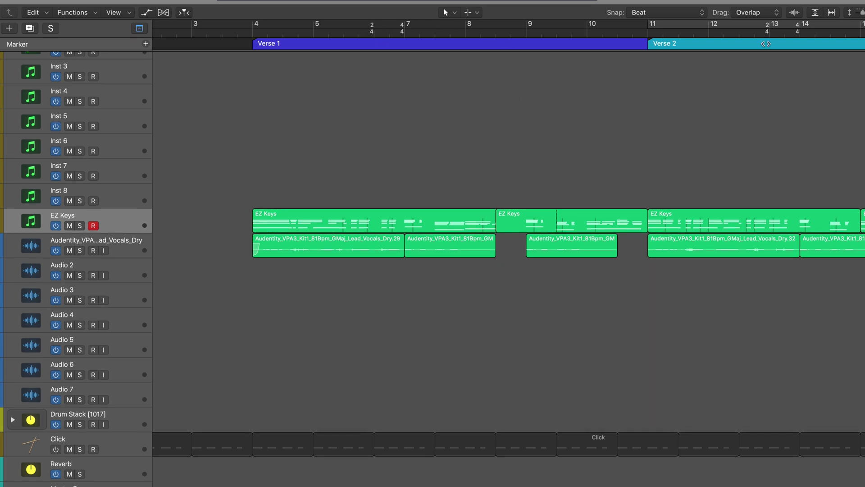
key(period)
key(period)
key(period)
key(period)
key(period)
key(period)
key(period)
key(period)
key(period)
key(period)
key(period)
key(period)
key(period)
key(period)
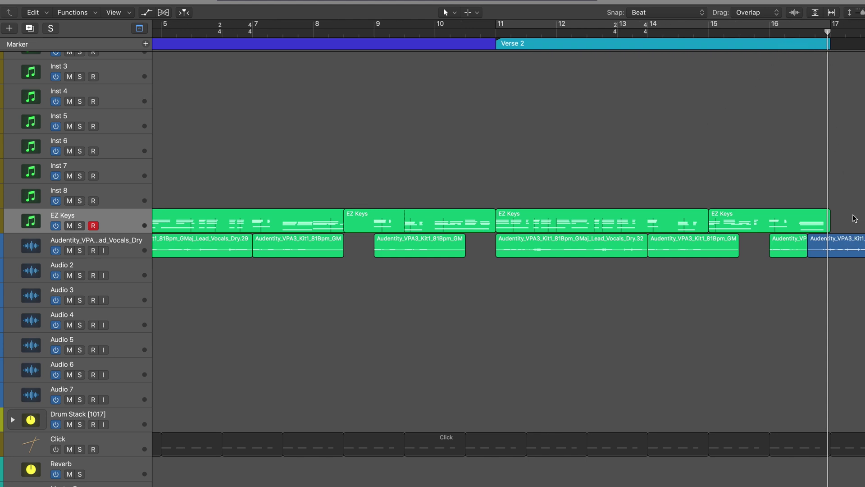
key(period)
key(period)
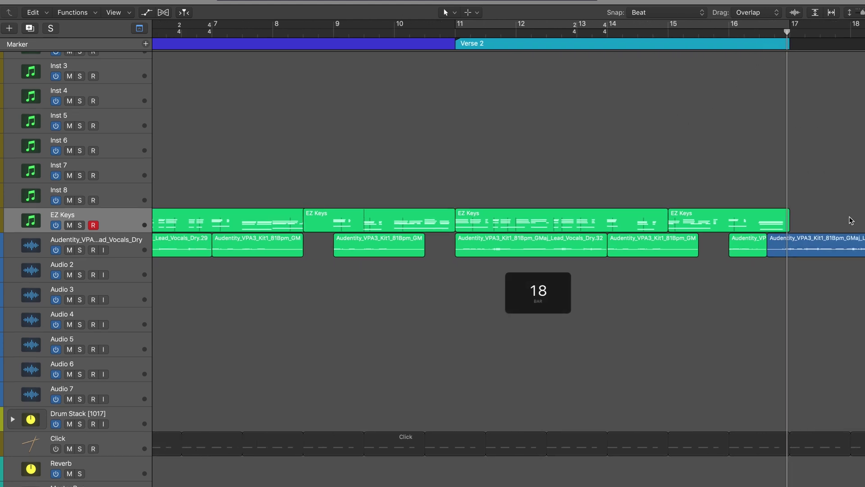
key(period)
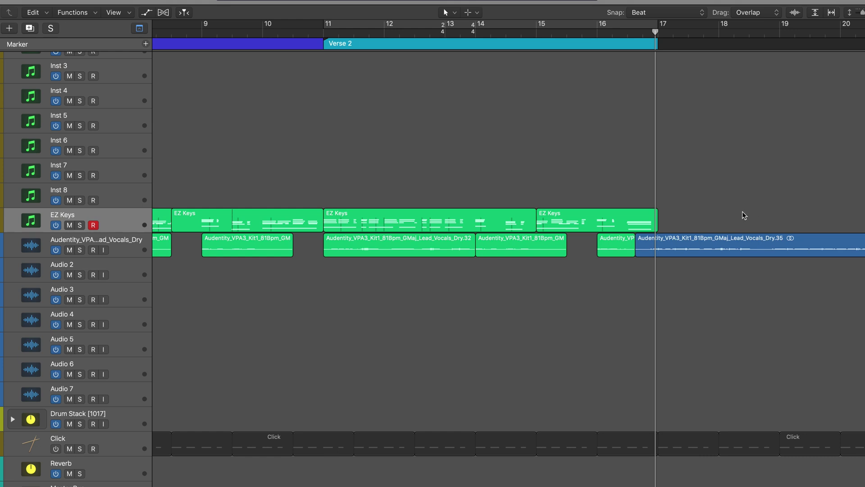
- Show All Drums loops in the Loop Browser, sorted descending by tempo around 86 BPM
key(o)
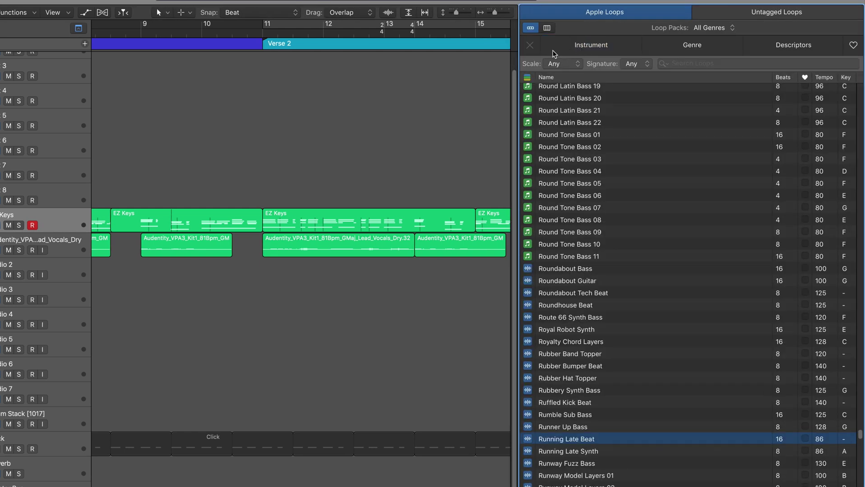
click(586, 47)
click(566, 65)
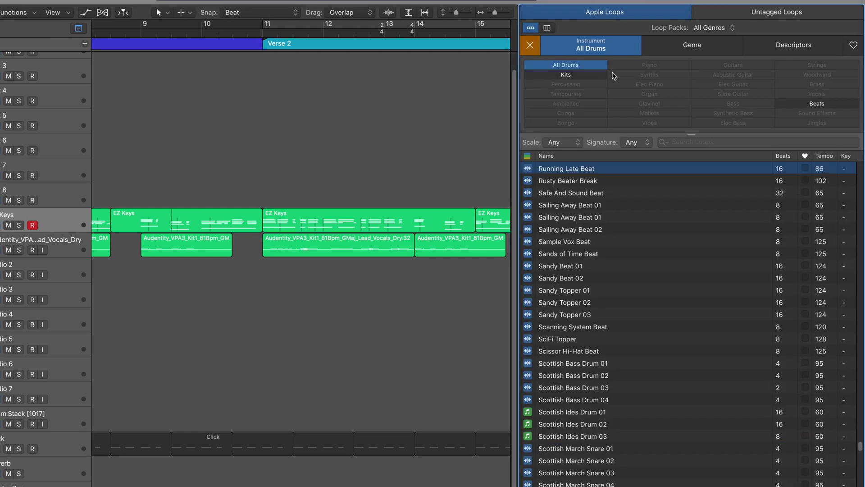
click(824, 157)
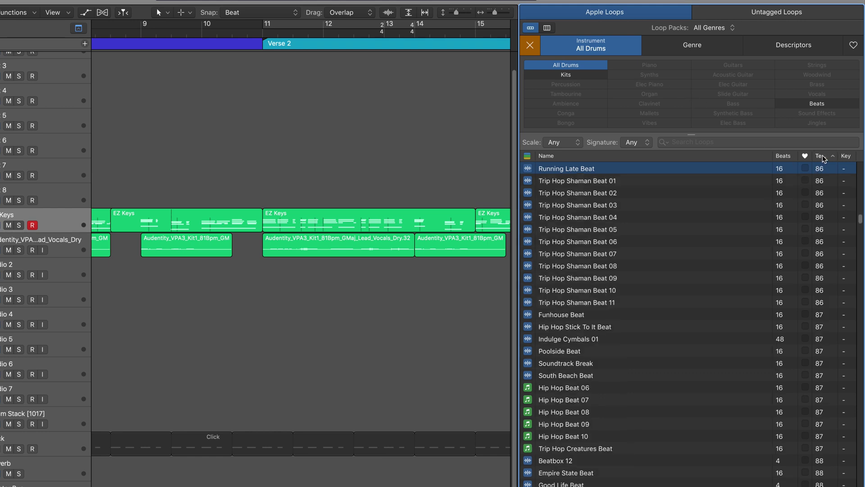
click(825, 158)
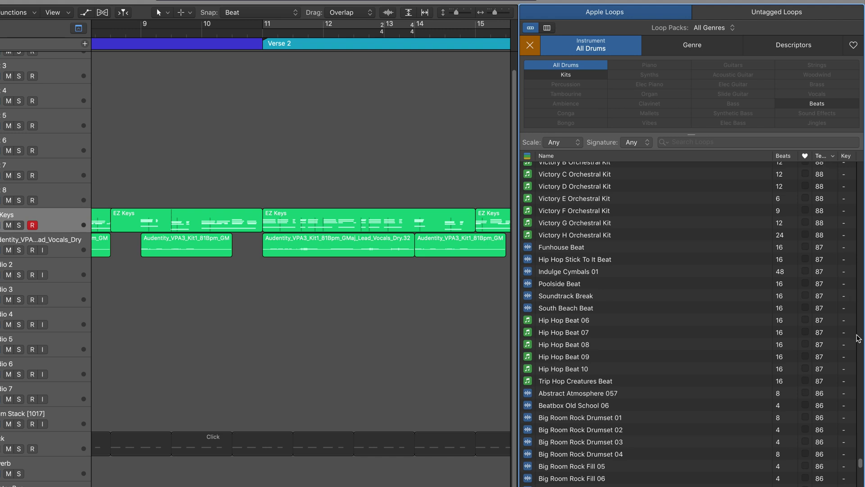
scroll(669, 482, down, 4)
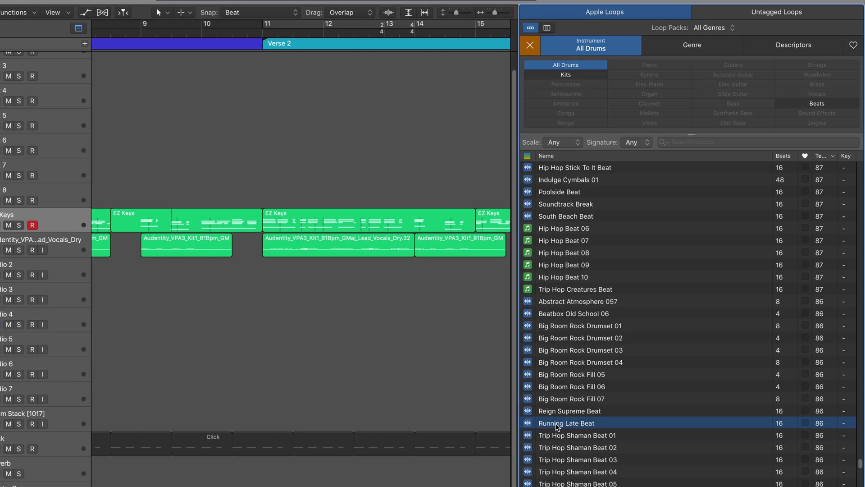
- Drag the Running Late Beat loop onto a new track beneath the vocals, starting at bar 4
drag(558, 426, 181, 289)
key(o)
scroll(251, 294, left, 7)
drag(589, 270, 301, 268)
- Play the arrangement with the new beat, selecting its track and replaying from bar 4
key(shift+space)
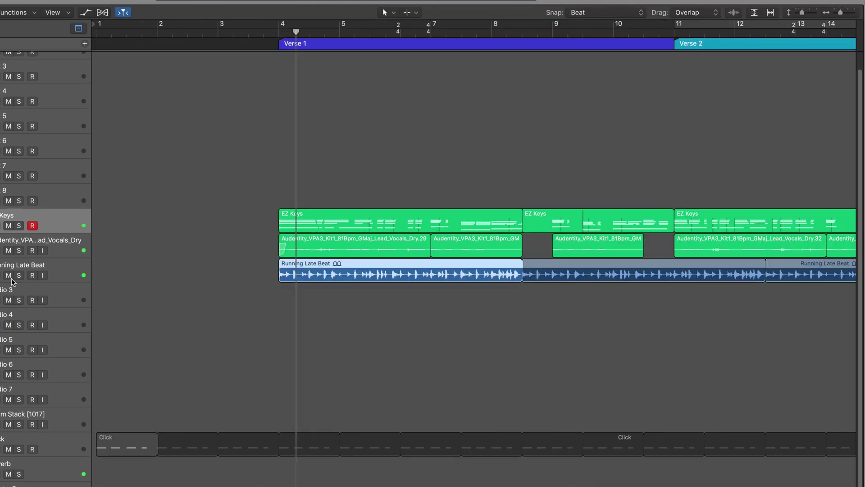
click(12, 279)
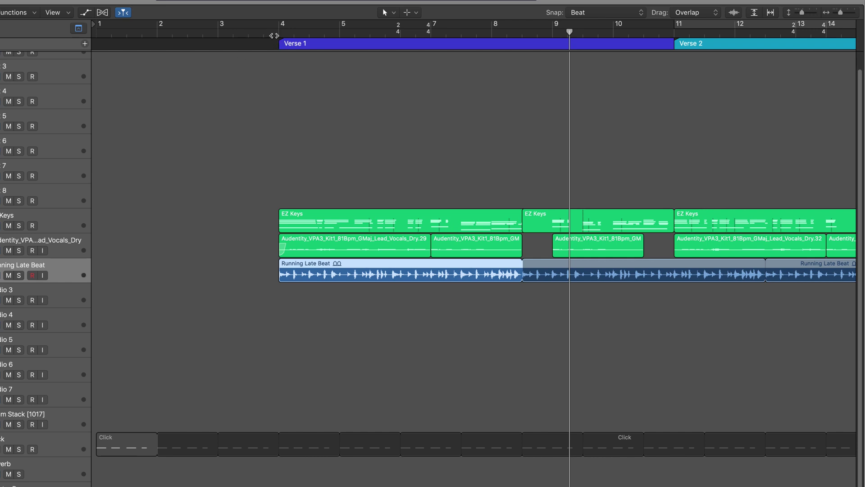
click(277, 33)
key(space)
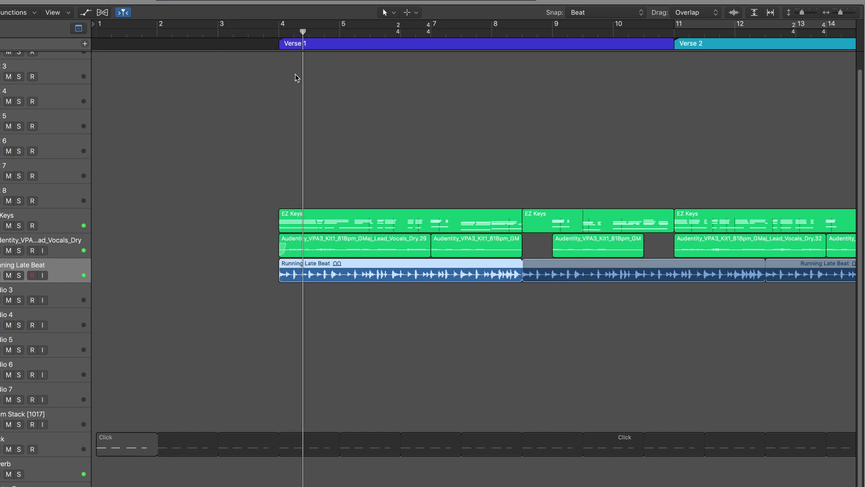
key(space)
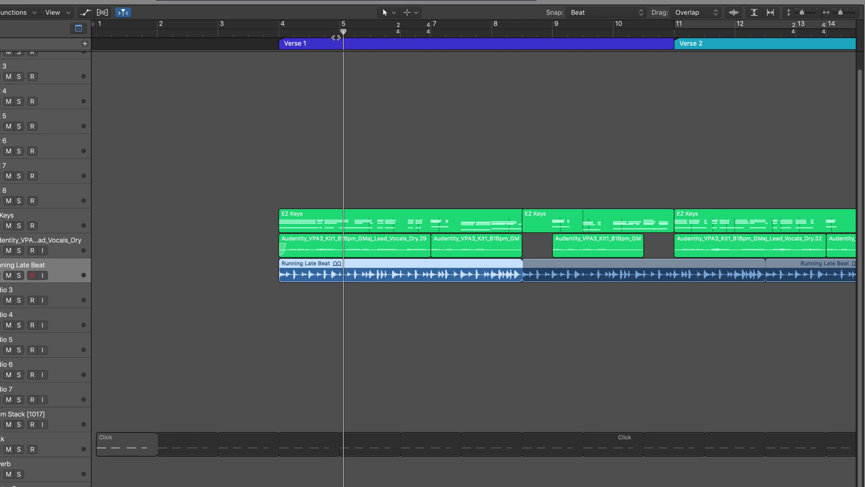
click(278, 34)
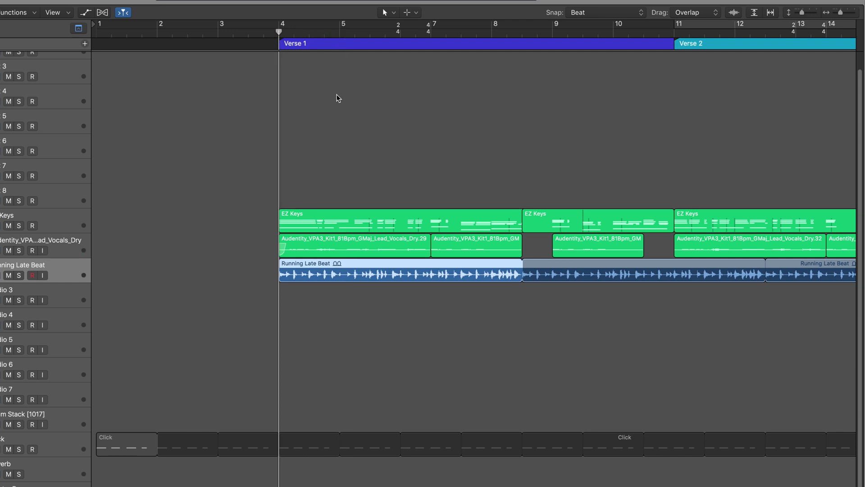
key(space)
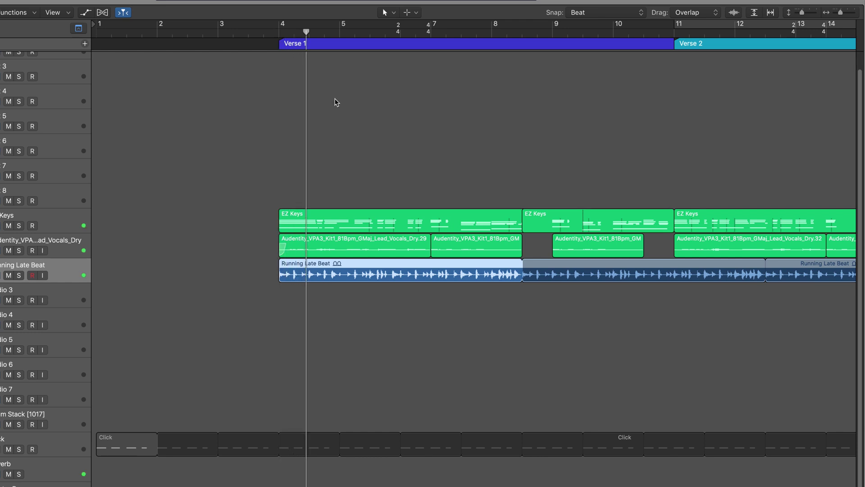